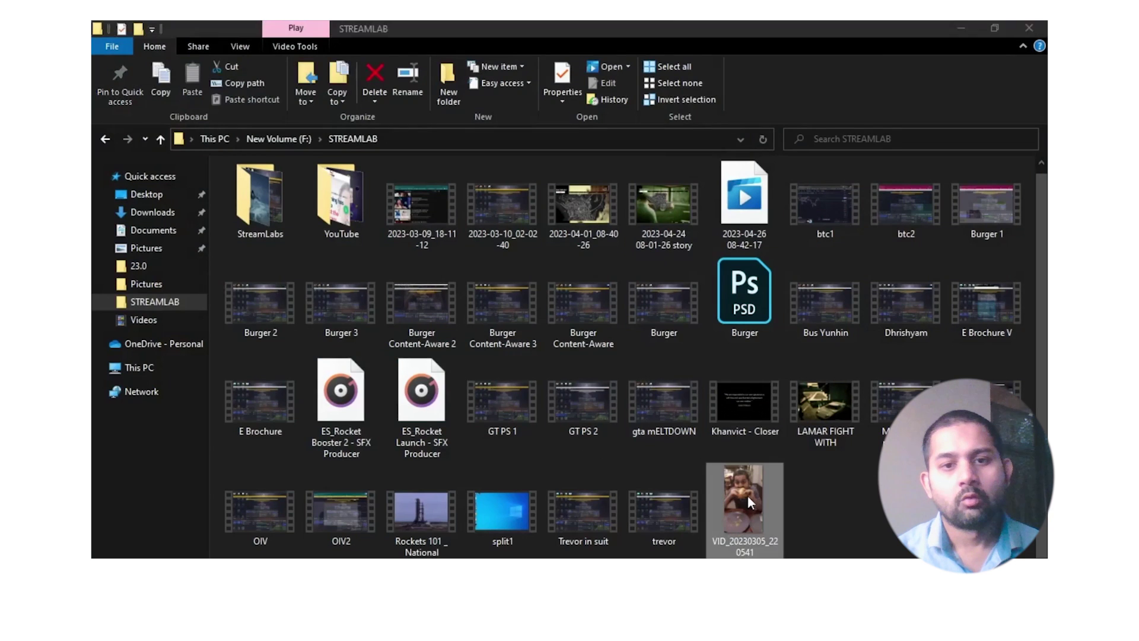
- Play VID_20230305_220541 from the STREAMLAB folder and minimize the on-screen keyboard
double_click(747, 495)
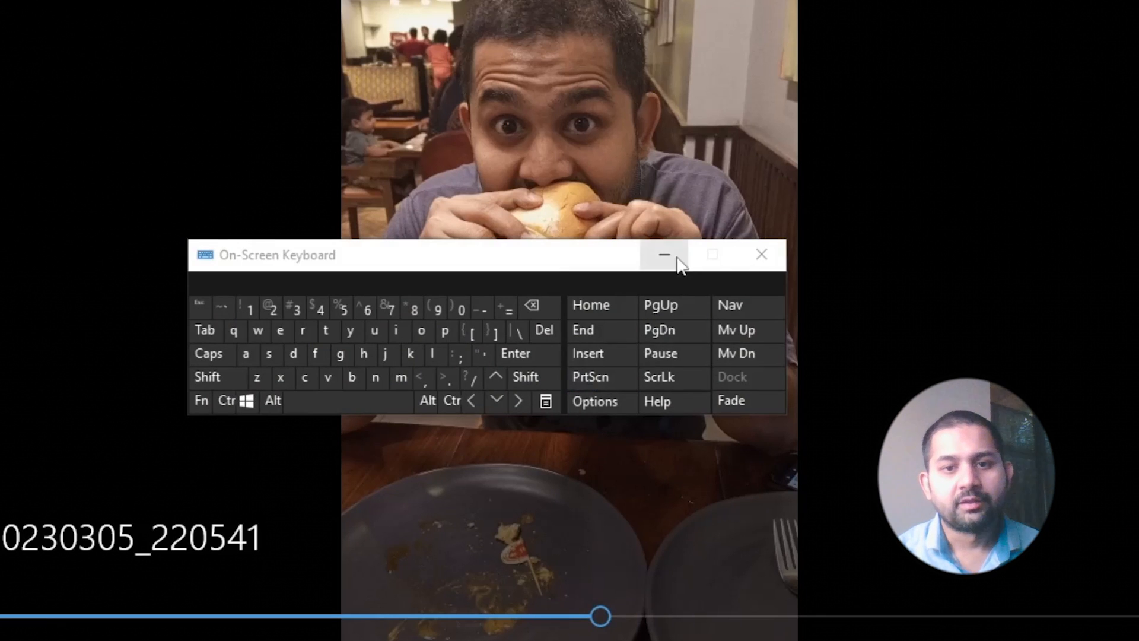
left_click(665, 255)
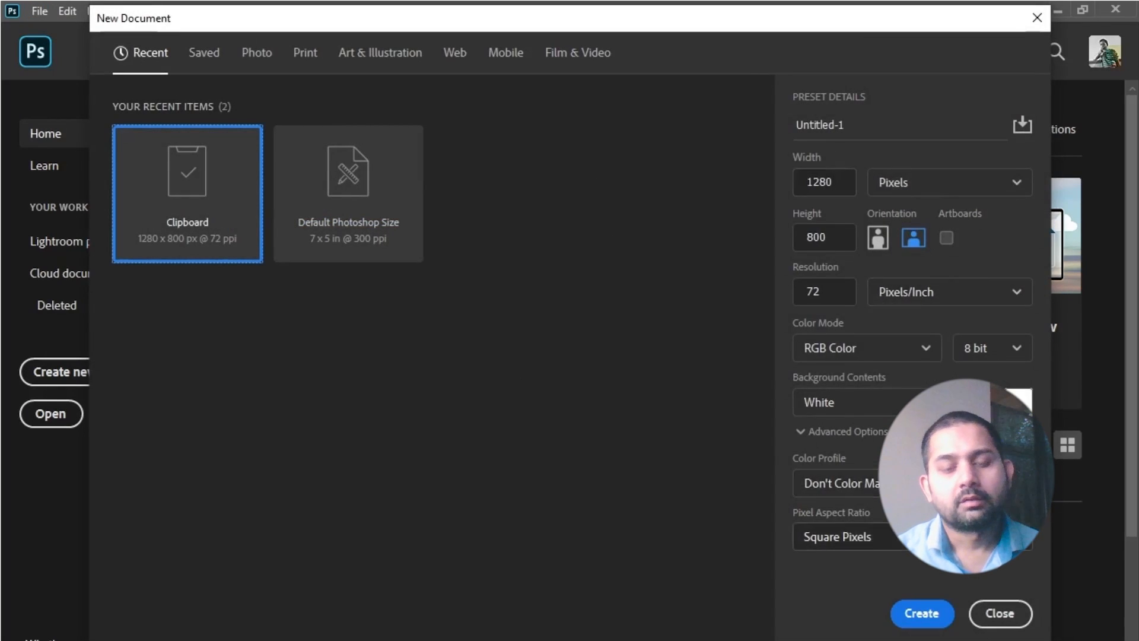
- Create the new clipboard-sized document for the pasted burger frame
left_click(921, 612)
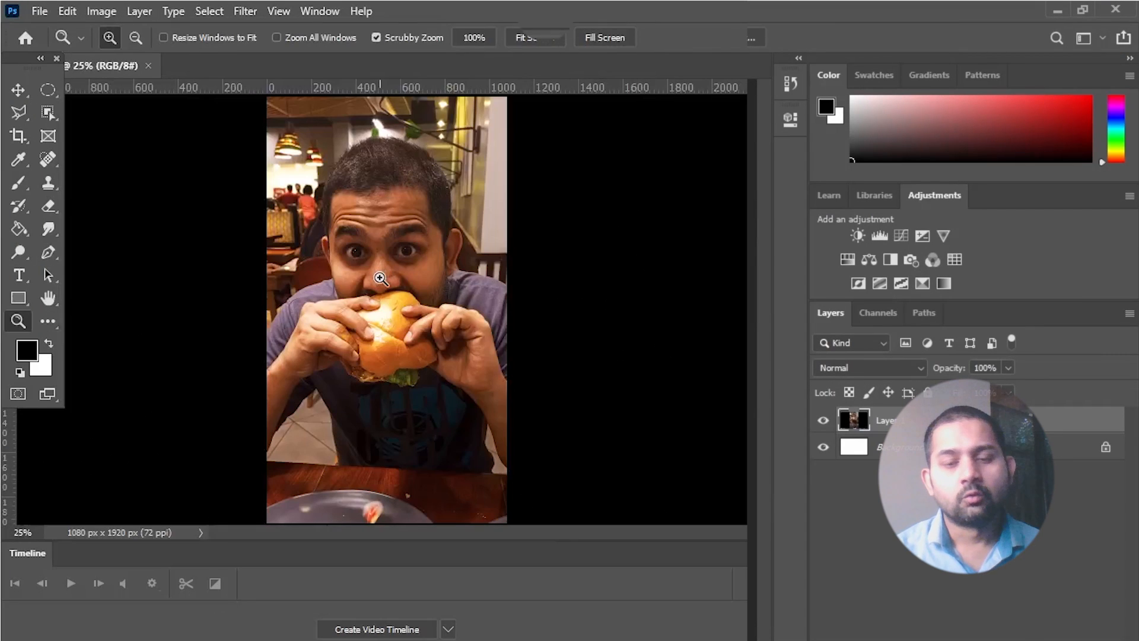
- Run Select > Subject to outline the man and table, then ready the Object Selection tool
left_click(209, 11)
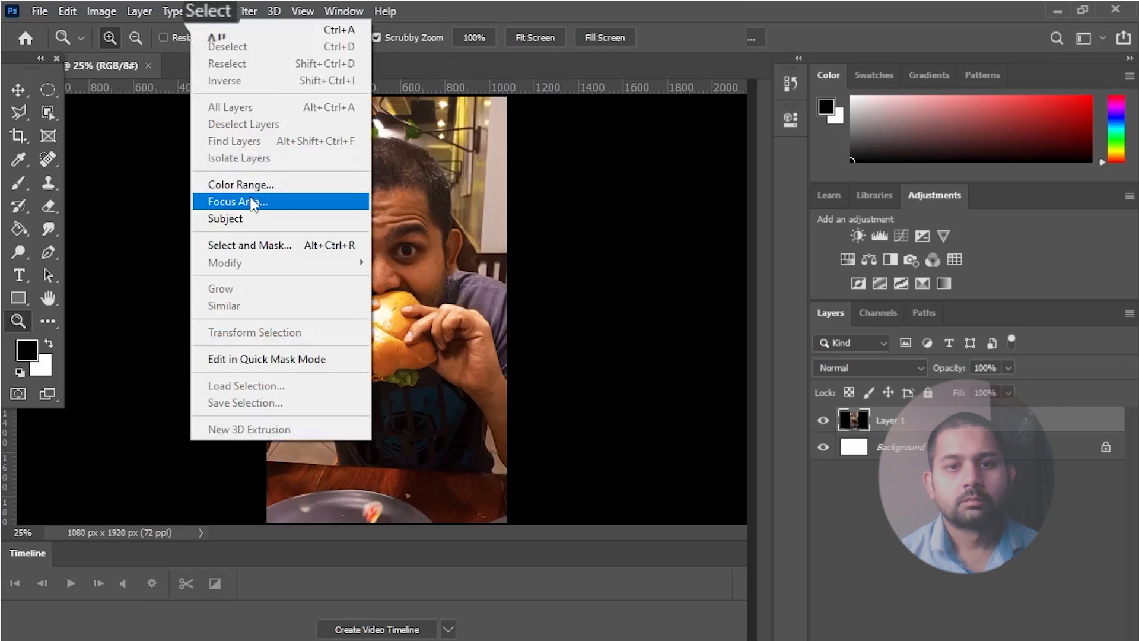
left_click(234, 218)
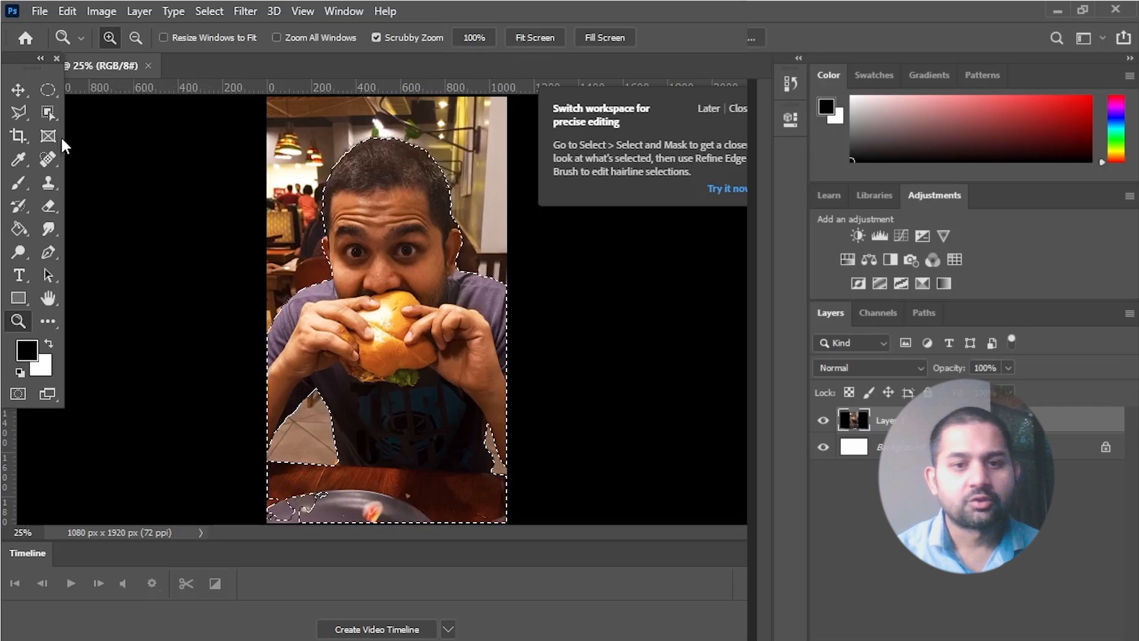
key("w")
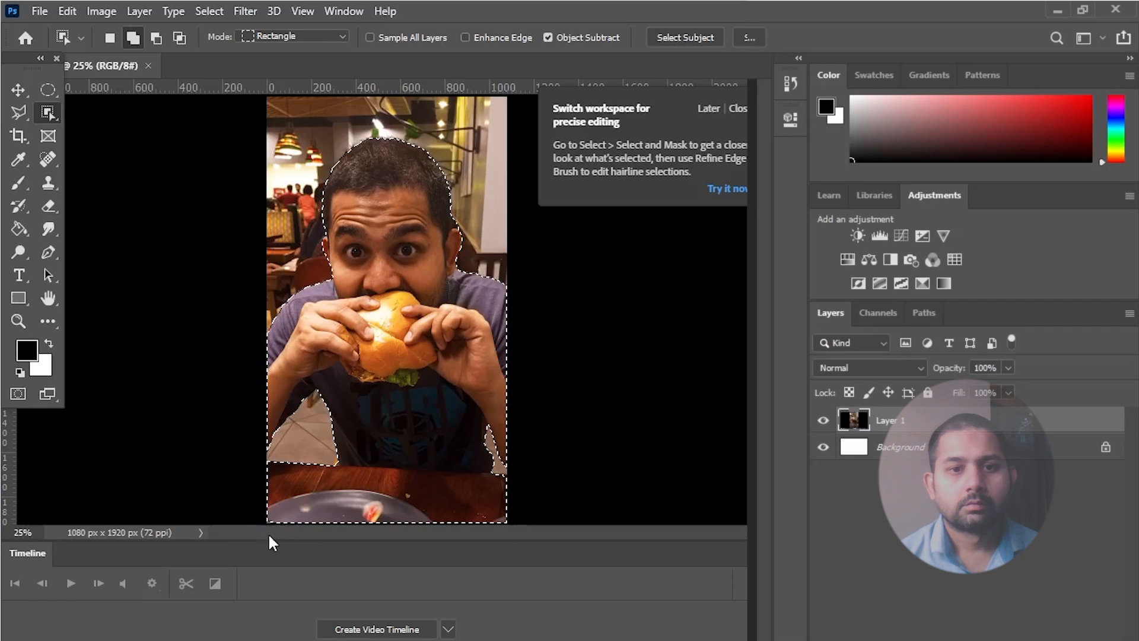
- Inspect the plate and ear edges up close and subtract a stray area near the ear
key("z")
left_click_drag(276, 502, 320, 503)
left_click_drag(217, 418, 214, 499)
left_click(48, 112)
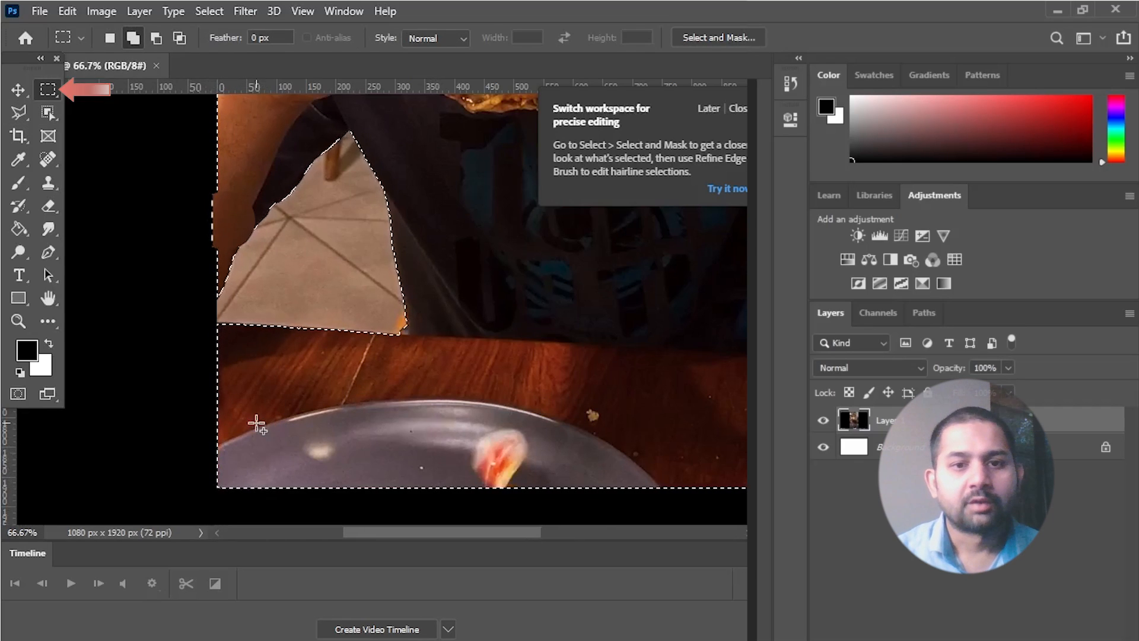
key("z")
left_click(521, 516, "alt")
scroll(356, 312, "up", 5)
key("w")
left_click_drag(367, 392, 396, 427)
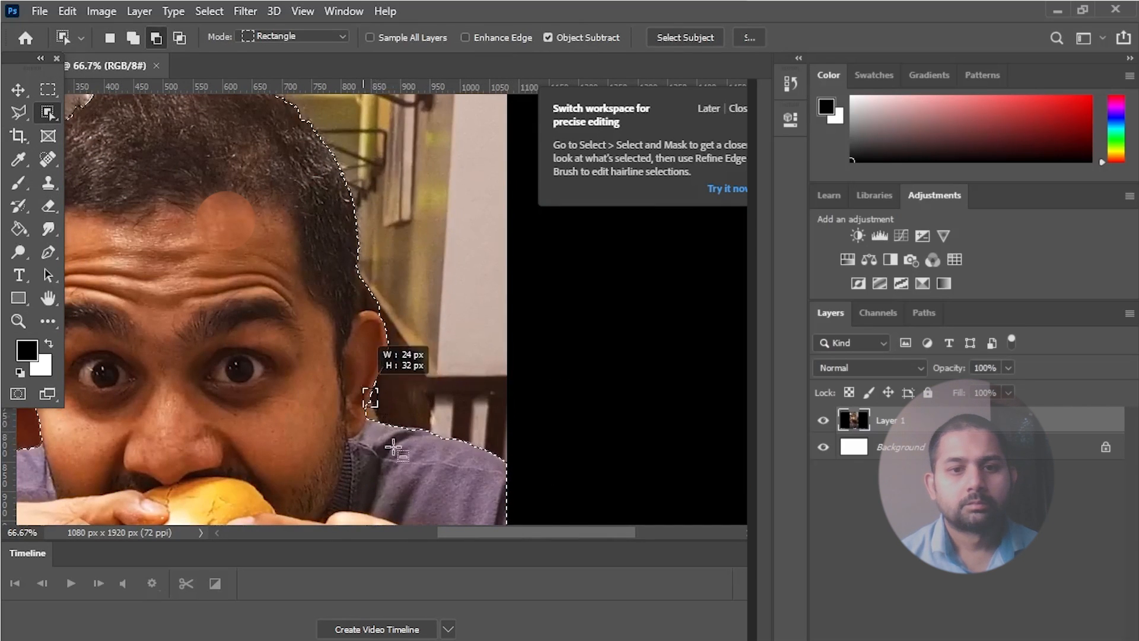
- Zoom on the neck edge and trim a sliver from the selection with the marquee
left_click_drag(392, 383, 427, 410)
key("z")
left_click(383, 383)
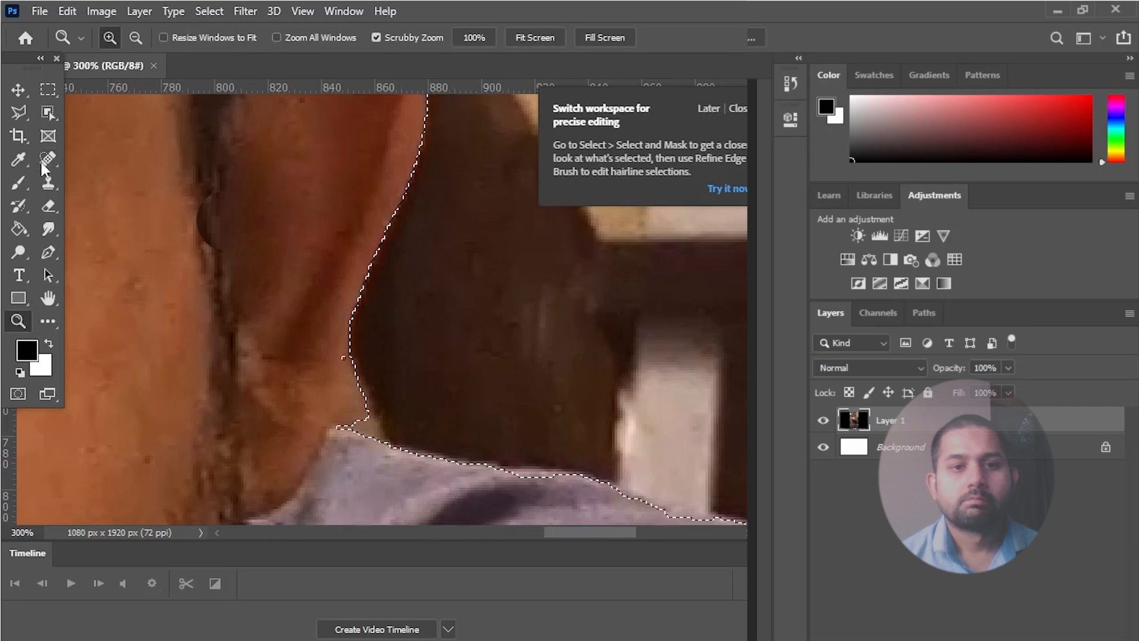
key("m")
left_click_drag(324, 355, 355, 373)
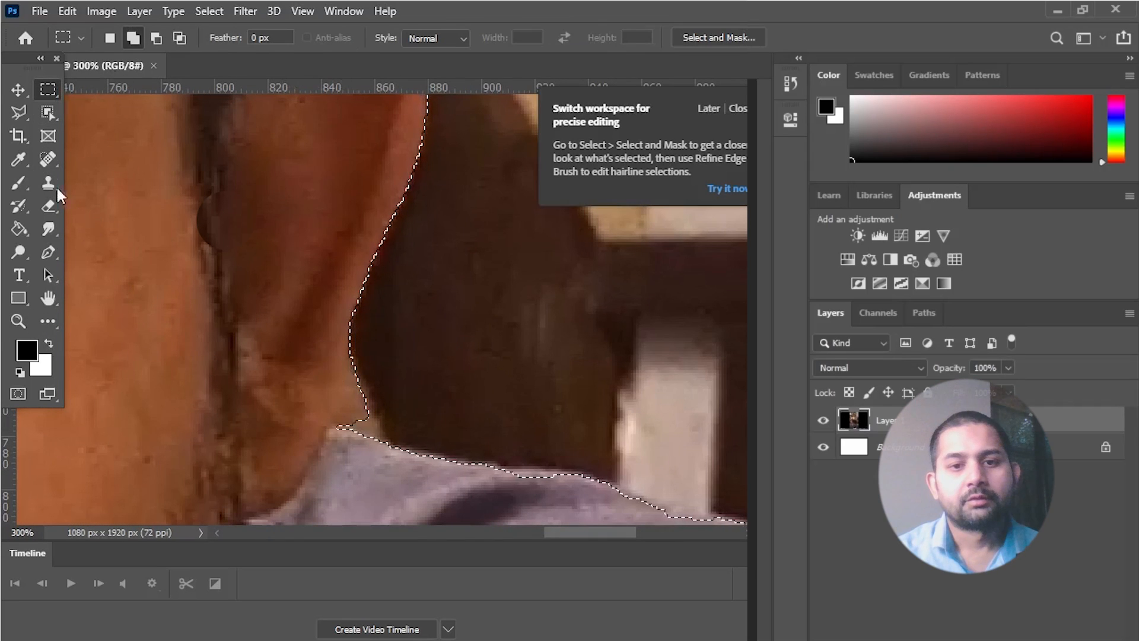
left_click(19, 111)
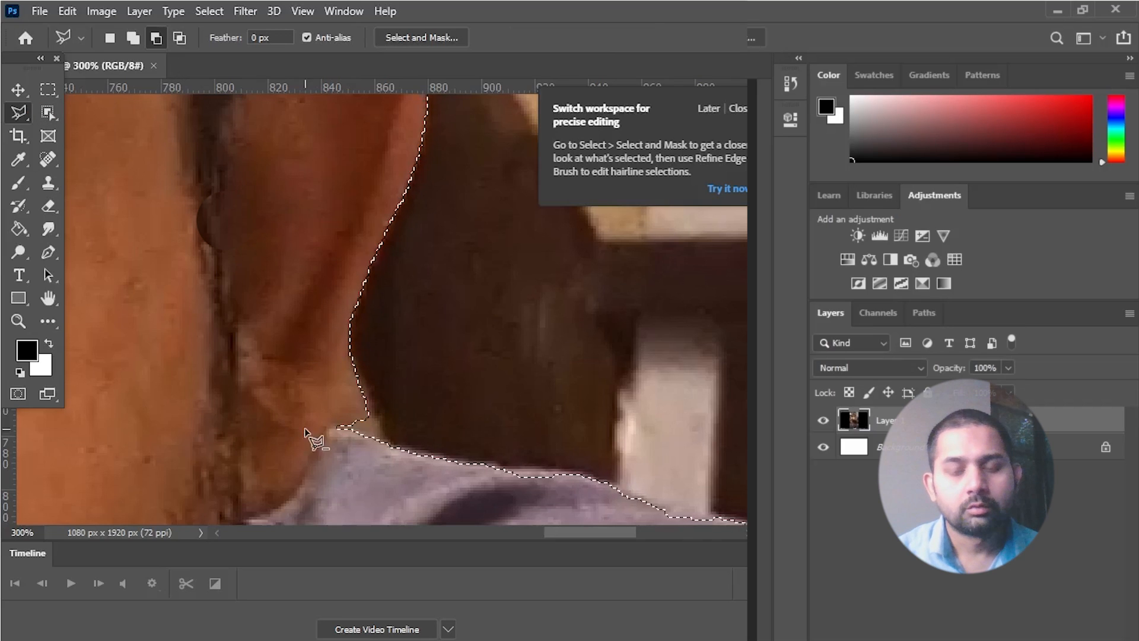
- Close the sliver subtraction, then add the hairline notch back into the selection with the Polygonal Lasso
double_click(363, 331)
key("z")
key("ctrl+0")
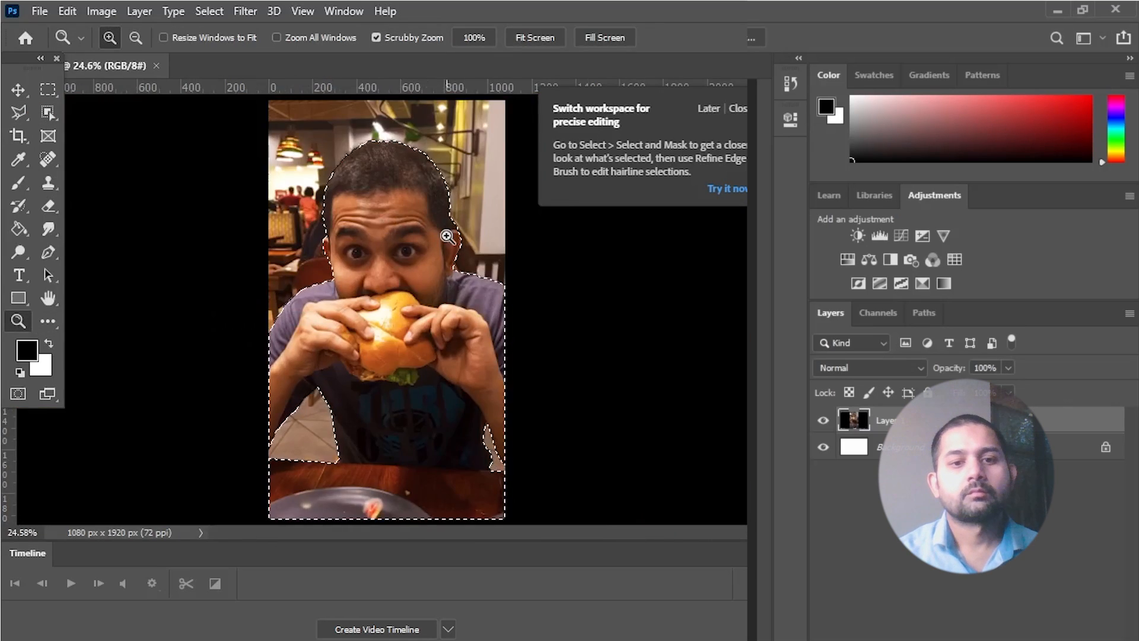
left_click_drag(134, 107, 178, 143)
left_click_drag(356, 268, 400, 303)
left_click(19, 112)
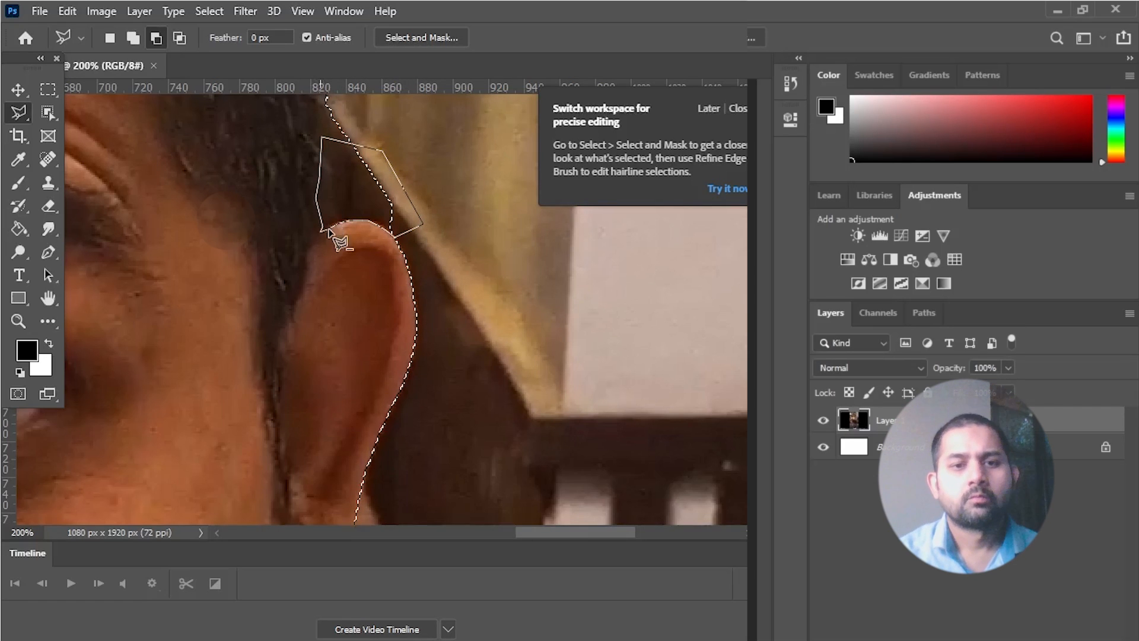
scroll(378, 290, "up", 3)
left_click(322, 301, "shift")
left_click(329, 322, "shift")
double_click(336, 332)
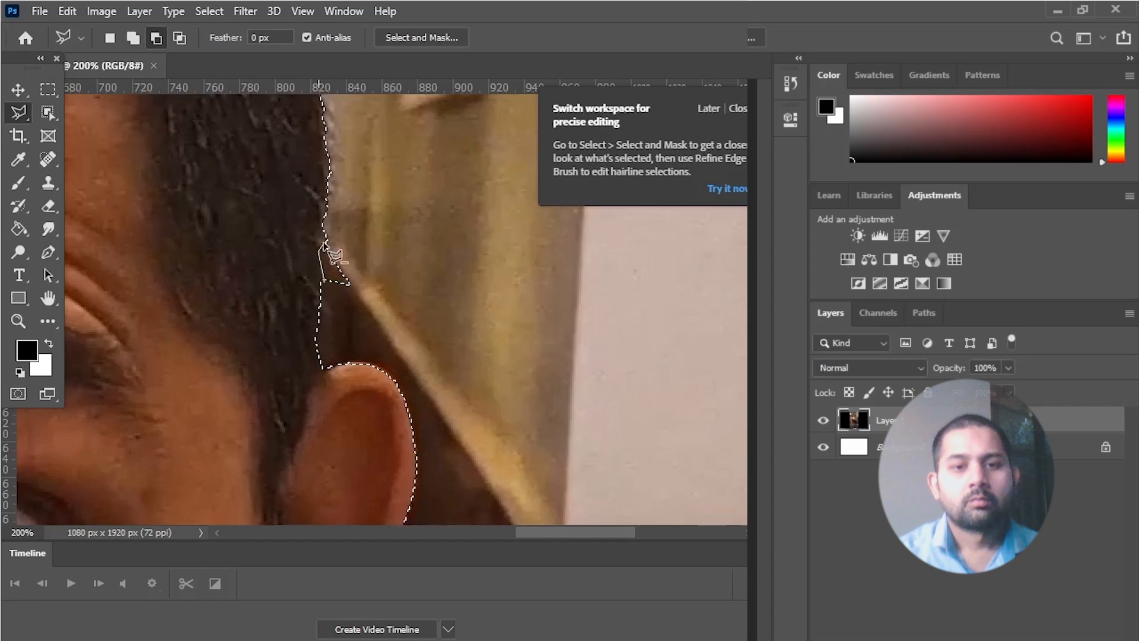
scroll(336, 331, "up", 5)
- Check the head outline close up and fit the whole image back on screen
key("z")
key("ctrl+0")
left_click(339, 178)
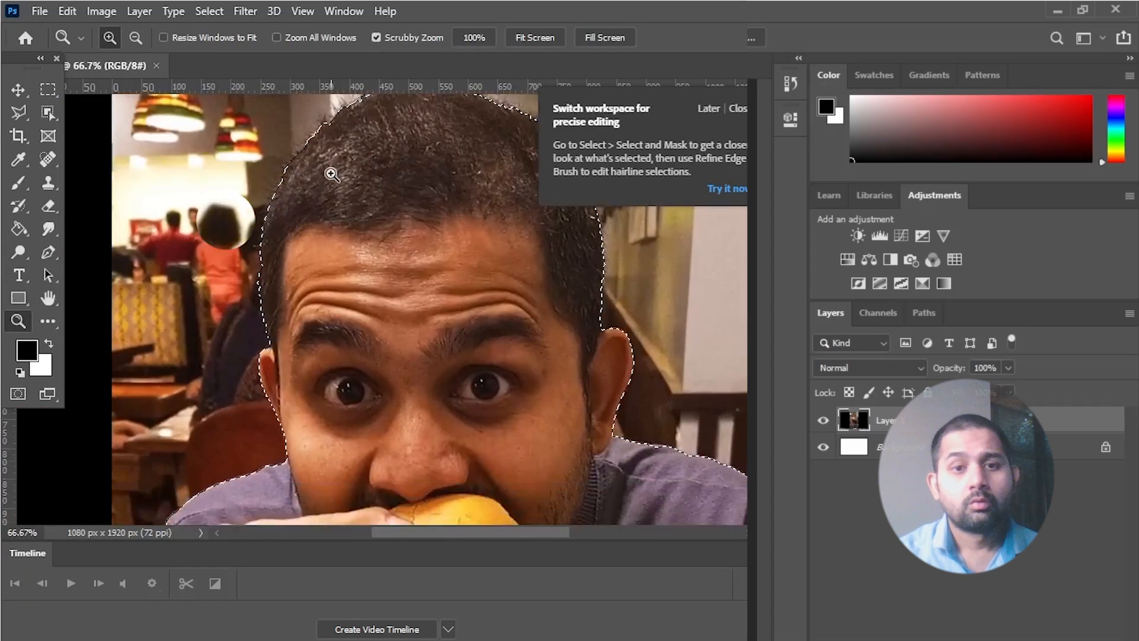
left_click(339, 179)
right_click(178, 239)
left_click(194, 241)
key("m")
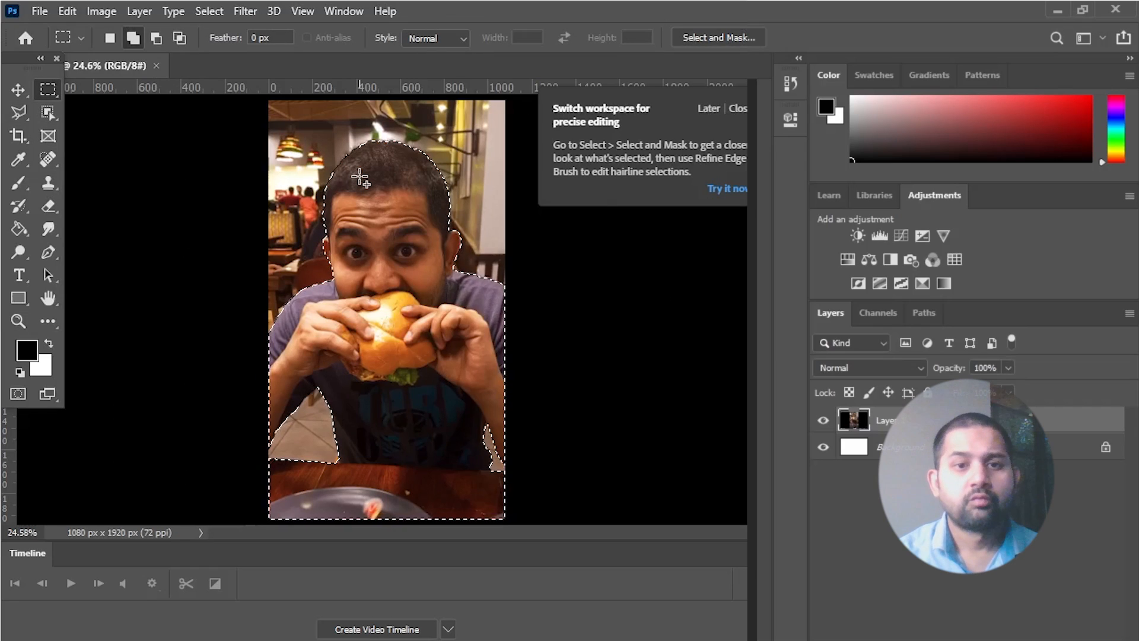
- Copy the cutout man to a new transparent document and Quick Export it as PNG
right_click(363, 184)
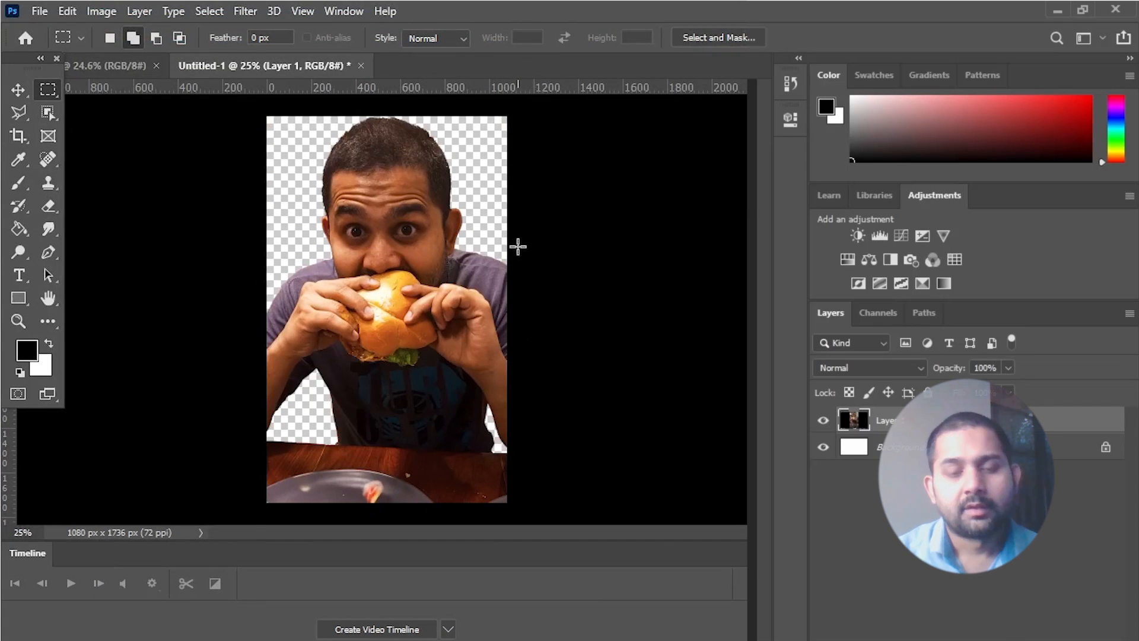
left_click(39, 11)
mouse_move(134, 270)
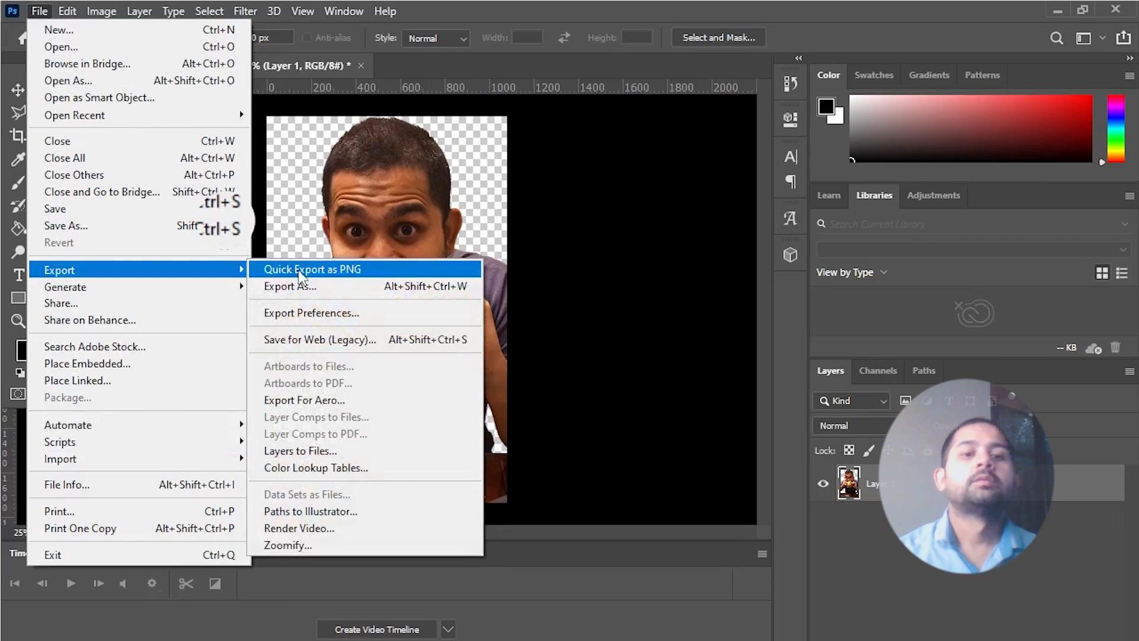
left_click(312, 269)
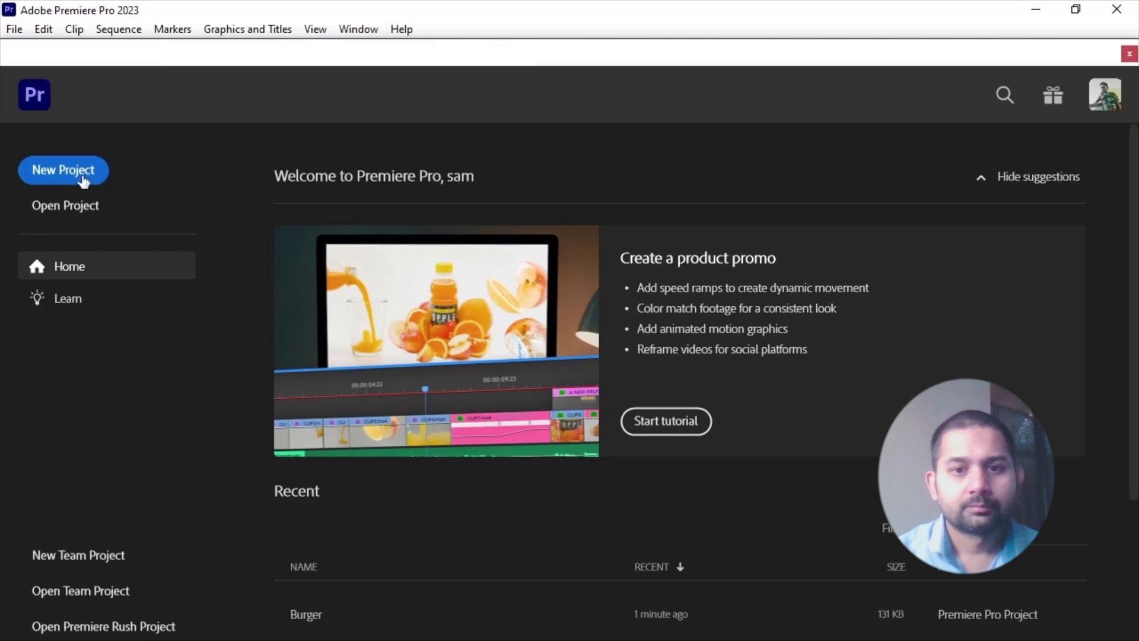
- Create a Premiere project from the burger video in F:\STREAMLAB and add the Khanvict - Closer track to the timeline
left_click(82, 178)
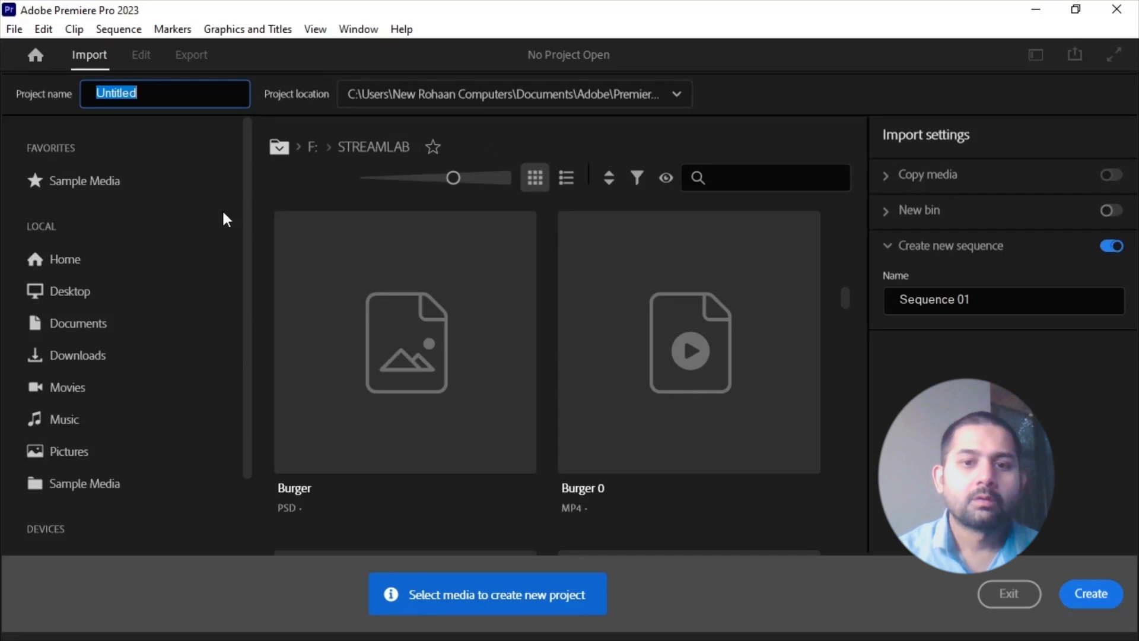
left_click(91, 539)
double_click(623, 222)
scroll(496, 392, "down", 5)
scroll(612, 370, "down", 5)
left_click(420, 383)
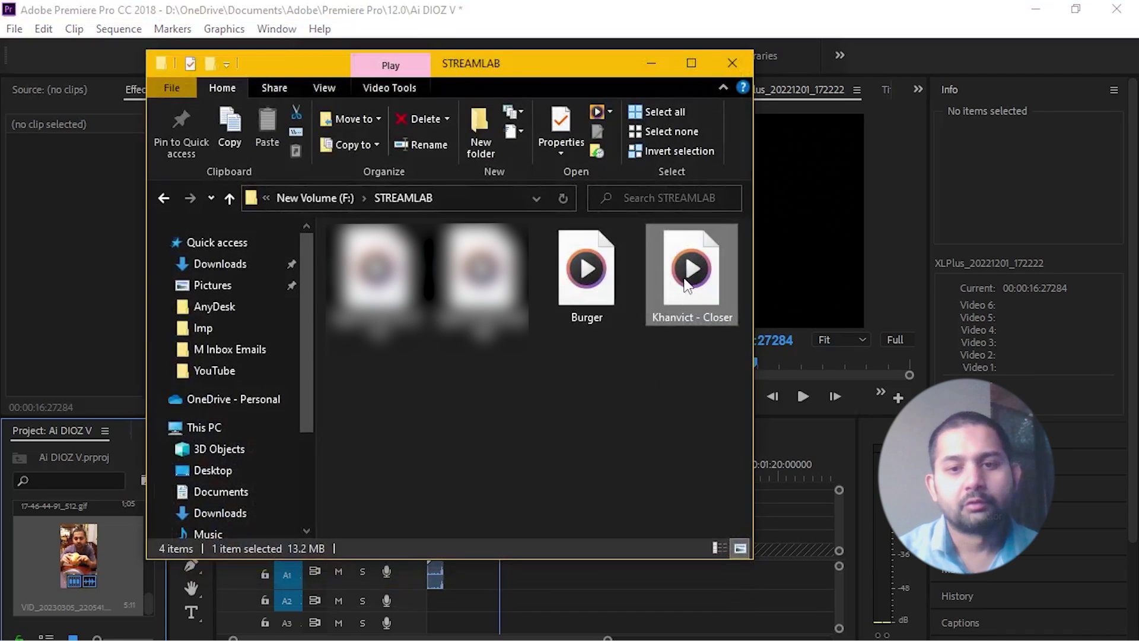
left_click_drag(686, 283, 802, 534)
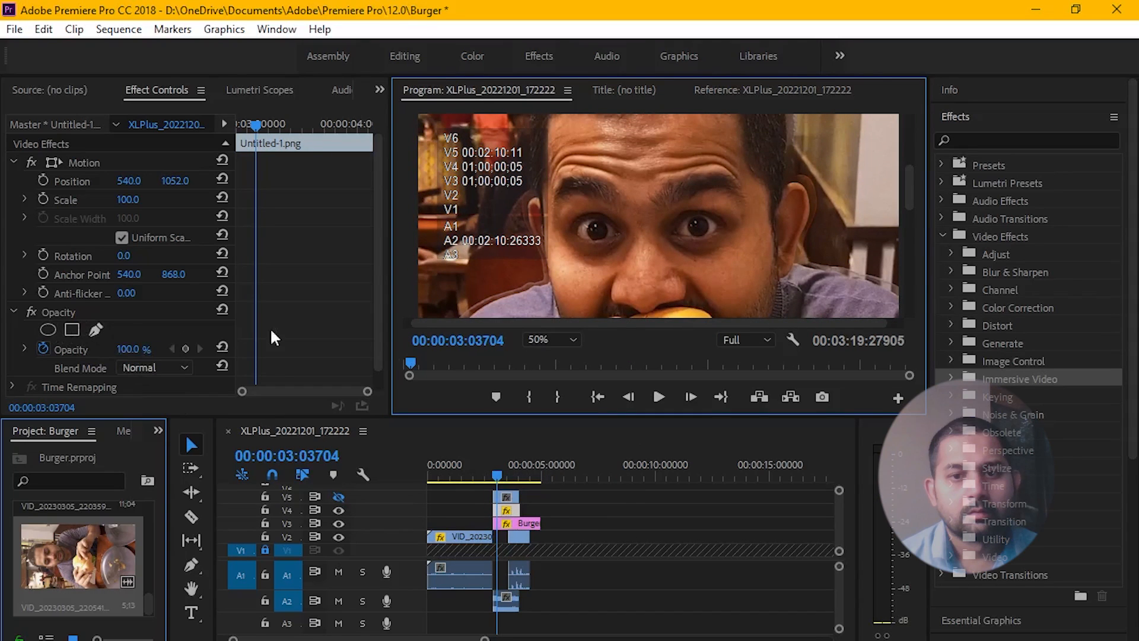
- Close the eye-shaped mask on the cutout PNG clip and cut Mask (1) for reuse
left_click(545, 339)
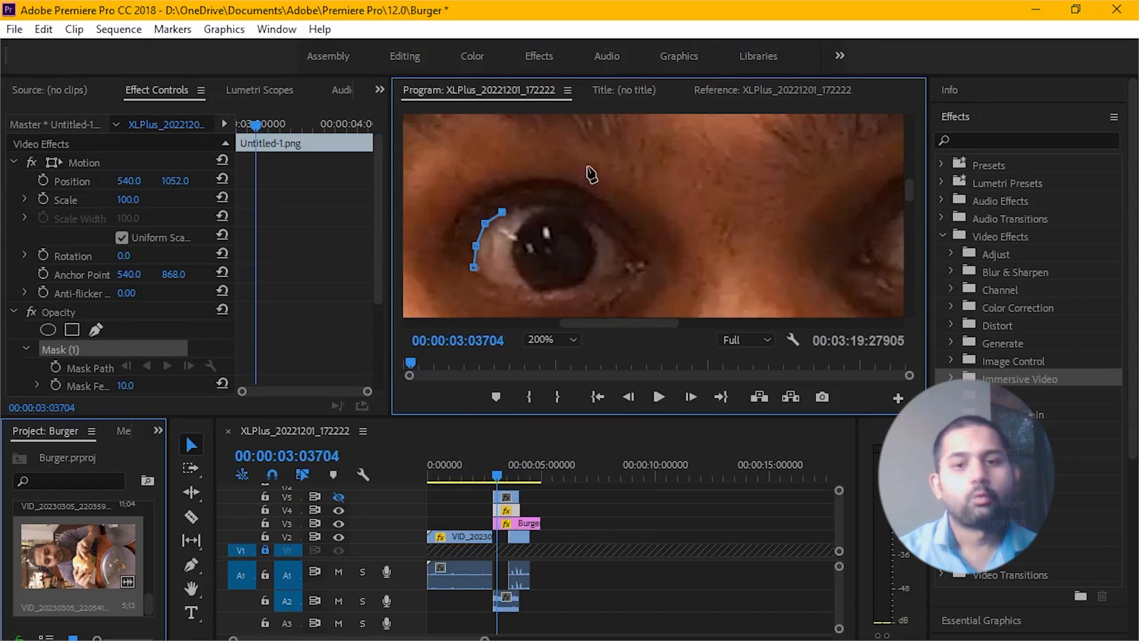
left_click(582, 284)
left_click(544, 290)
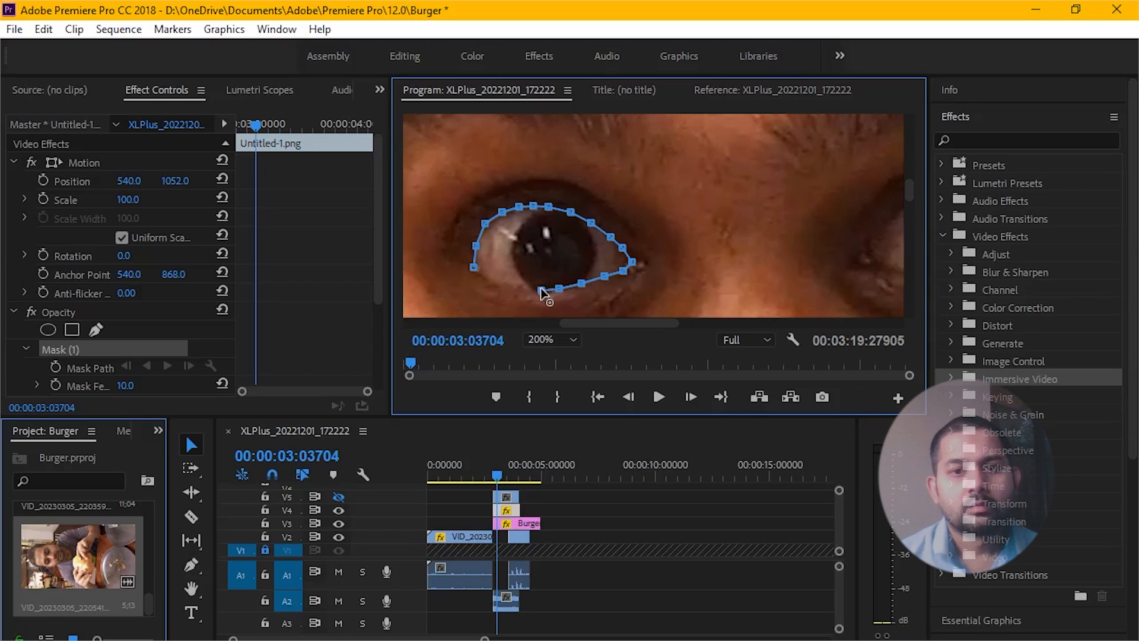
right_click(60, 349)
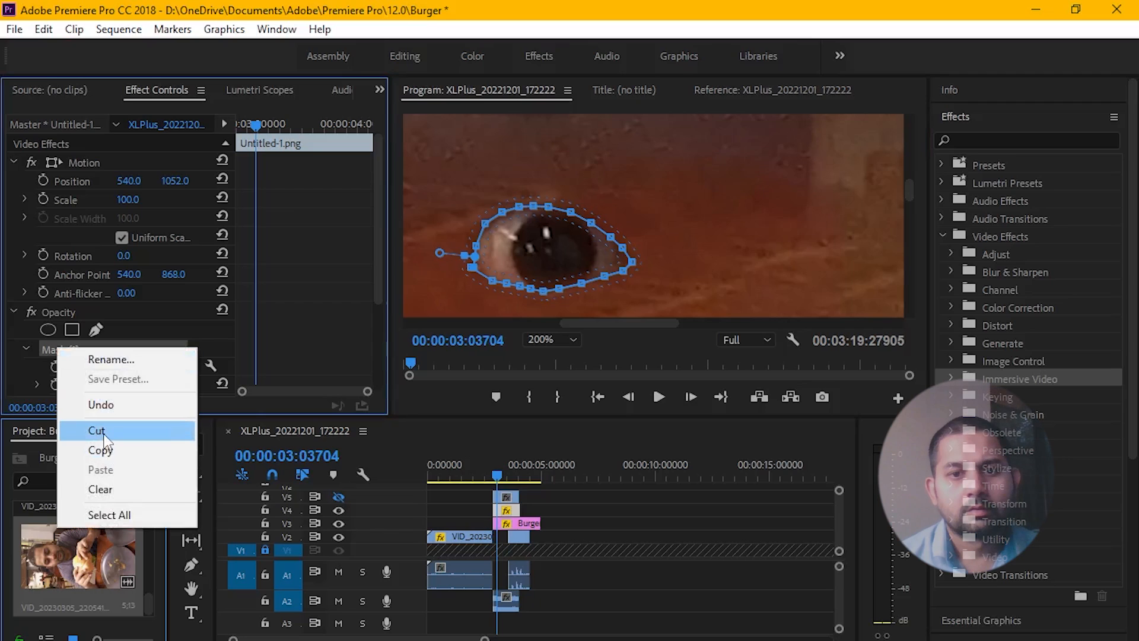
left_click(102, 431)
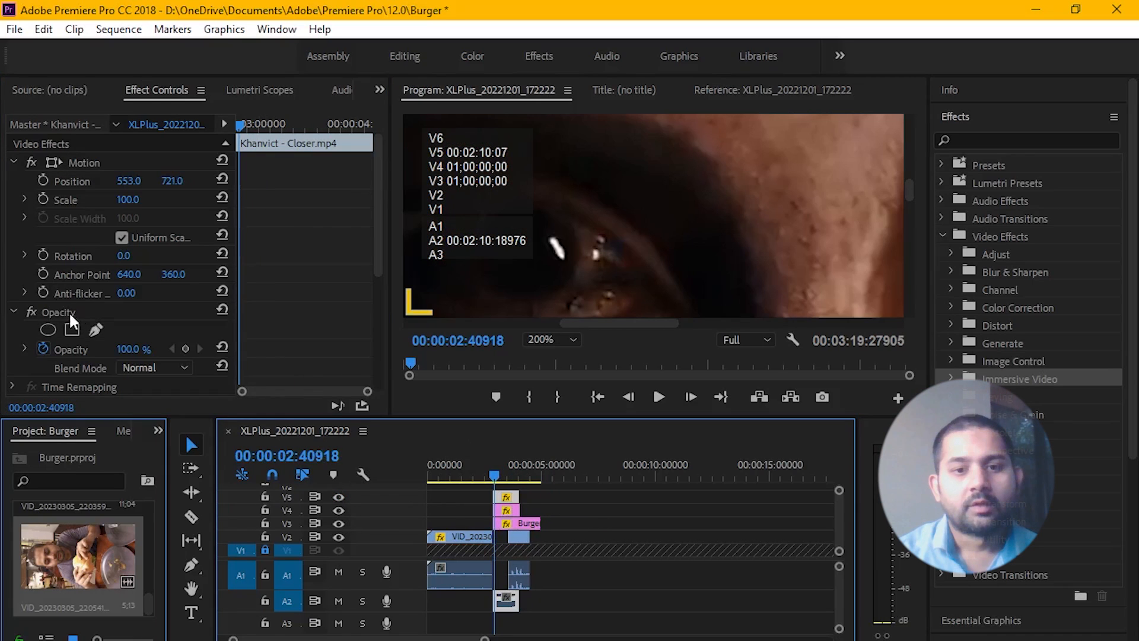
- Paste the eye mask onto the effect clip's Opacity and search for the Horizontal Flip effect
right_click(58, 312)
left_click(116, 438)
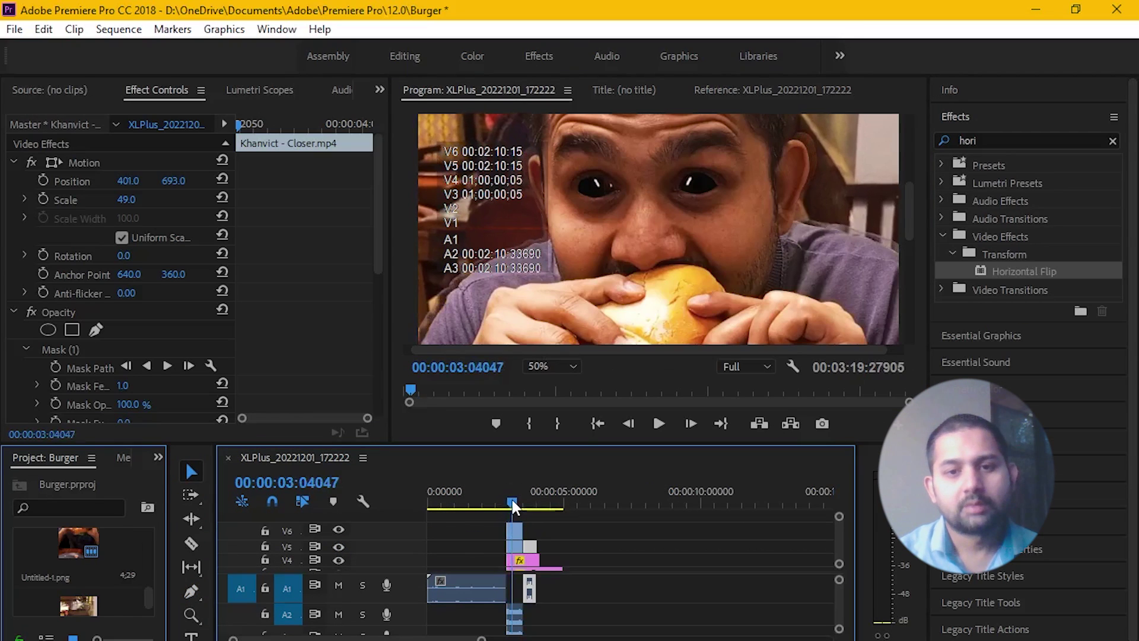
left_click_drag(514, 507, 530, 504)
right_click(532, 541)
left_click(569, 41)
key("space")
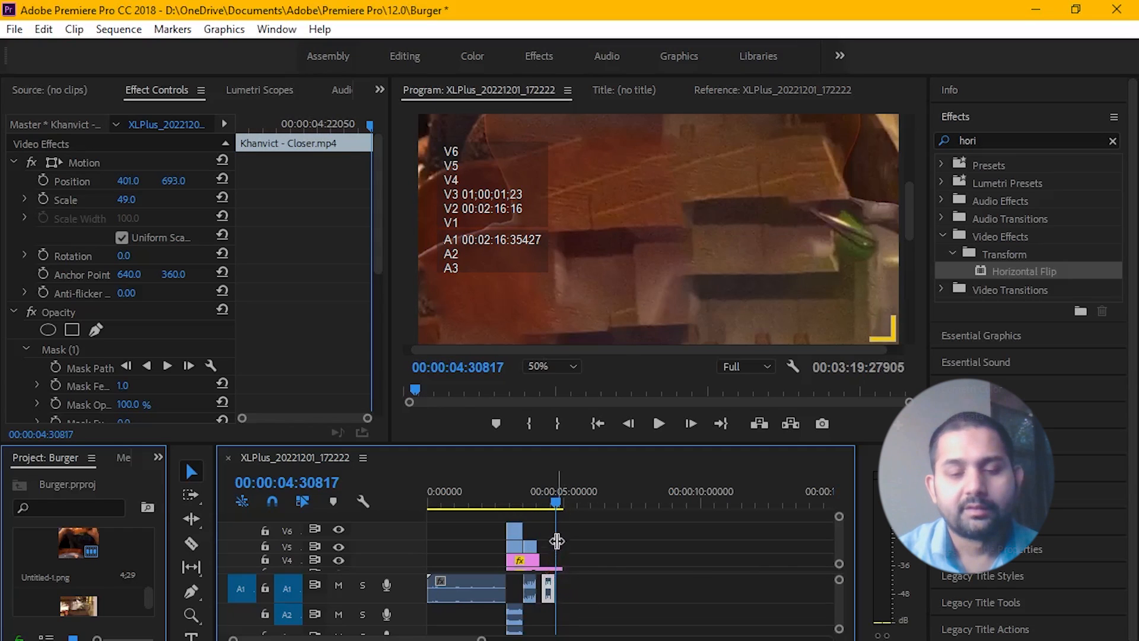
scroll(556, 534, "down", 3)
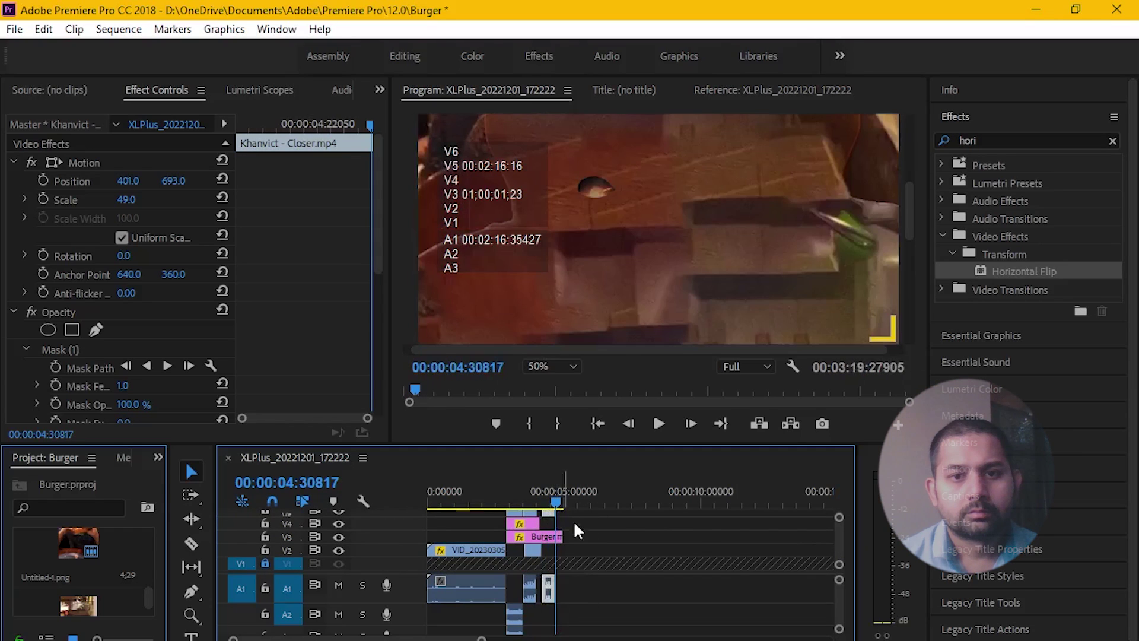
left_click_drag(839, 550, 843, 534)
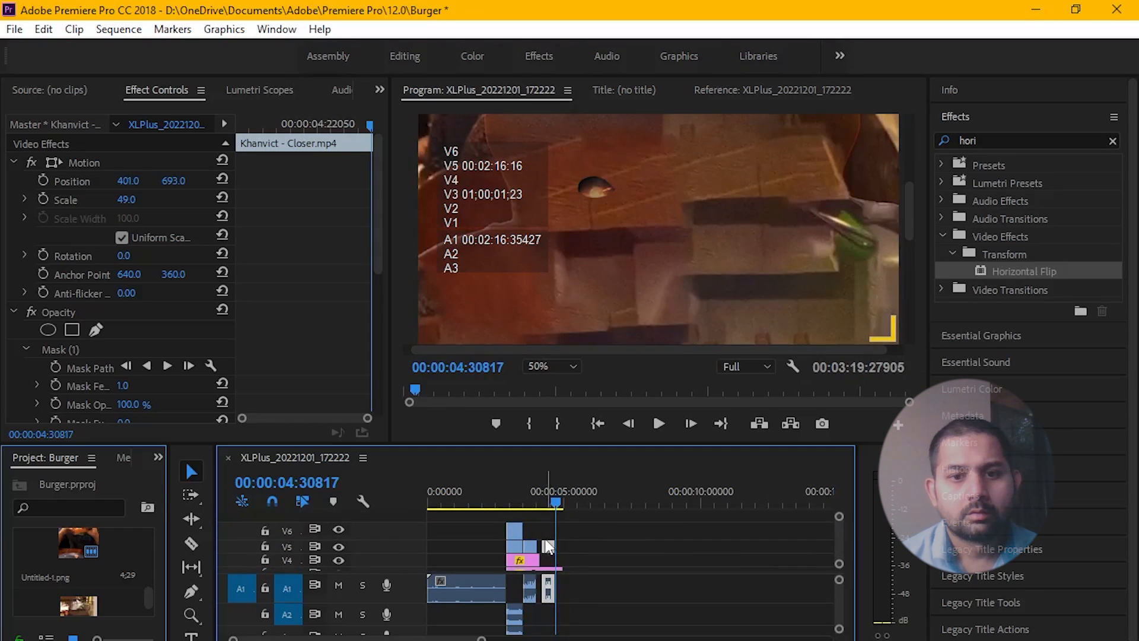
- Move the second eye clip to the upper tracks near five seconds and copy its horizontal position
left_click_drag(547, 541, 533, 533)
left_click(528, 503)
left_click_drag(132, 182, 285, 336)
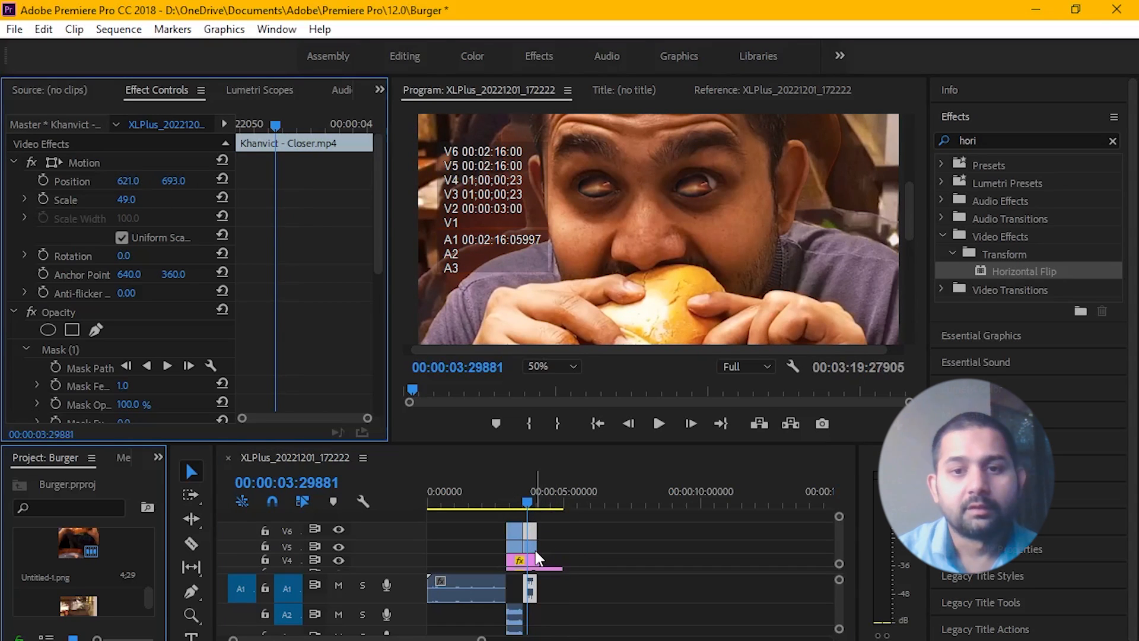
left_click(127, 181)
right_click(132, 181)
left_click(179, 255)
- Paste the matching horizontal position onto the other eye clips
left_click(532, 532)
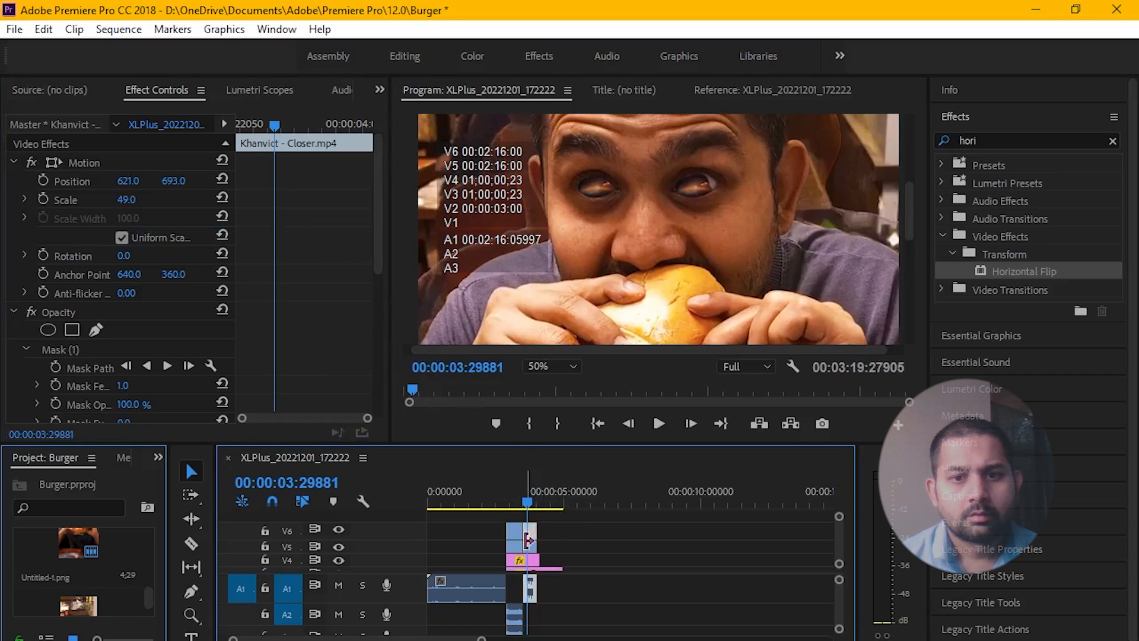
left_click(520, 538)
left_click(130, 180)
right_click(133, 180)
left_click(180, 255)
left_click(521, 531)
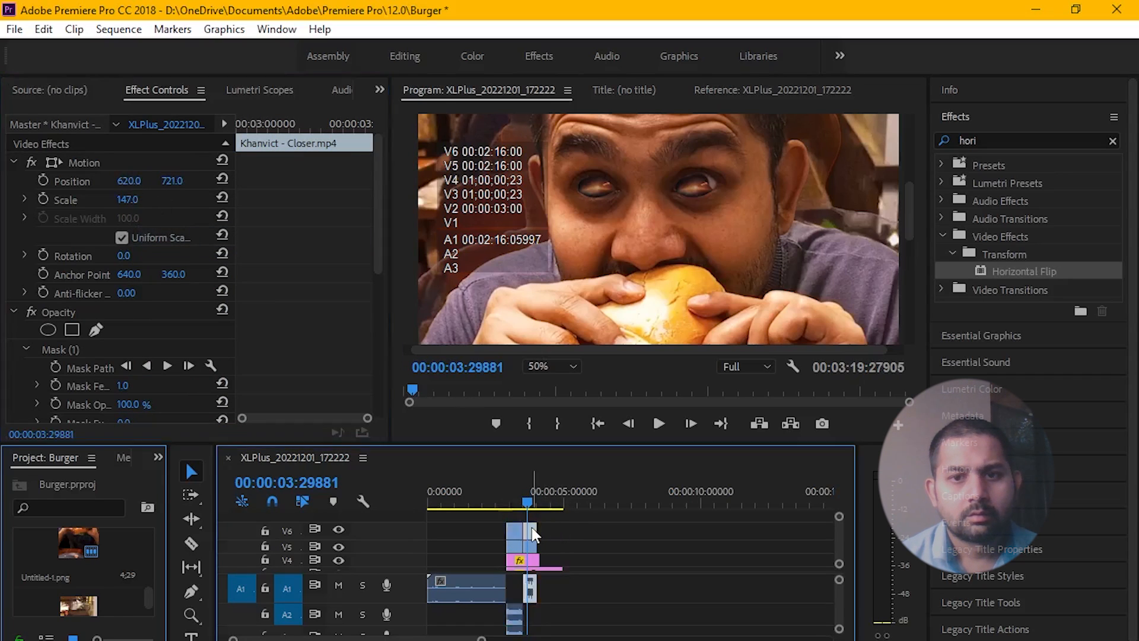
left_click(129, 181)
right_click(133, 180)
left_click(179, 255)
- Copy the vertical position from one eye clip to the other and toggle the timecode overlay
left_click(535, 535)
left_click(129, 180)
right_click(134, 181)
left_click(179, 255)
left_click(525, 532)
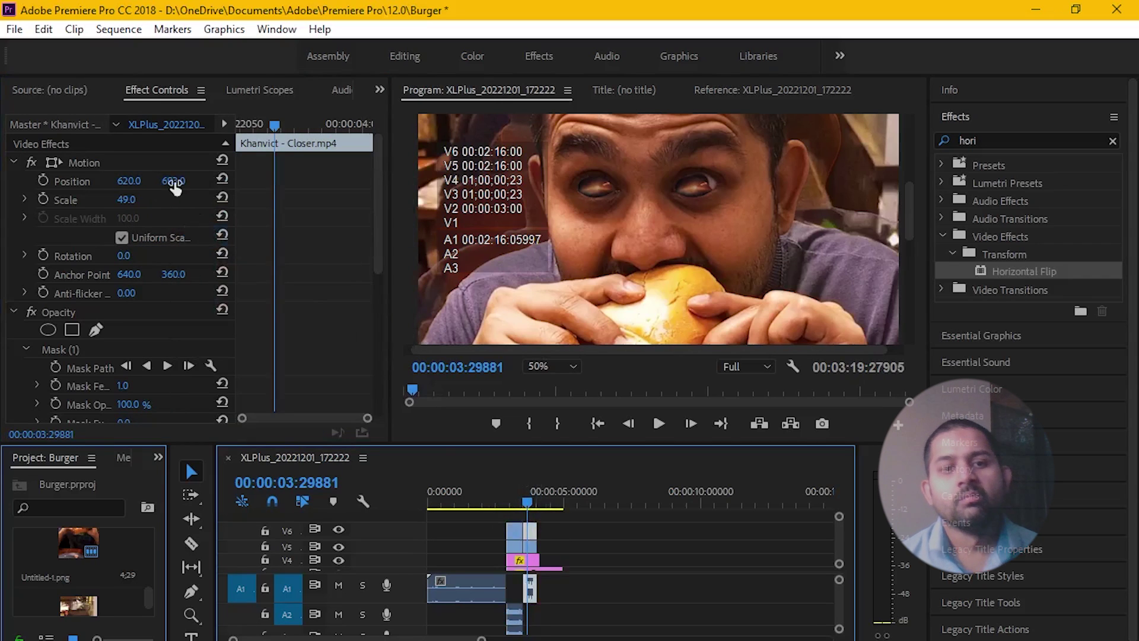
left_click(175, 181)
right_click(178, 181)
left_click(213, 255)
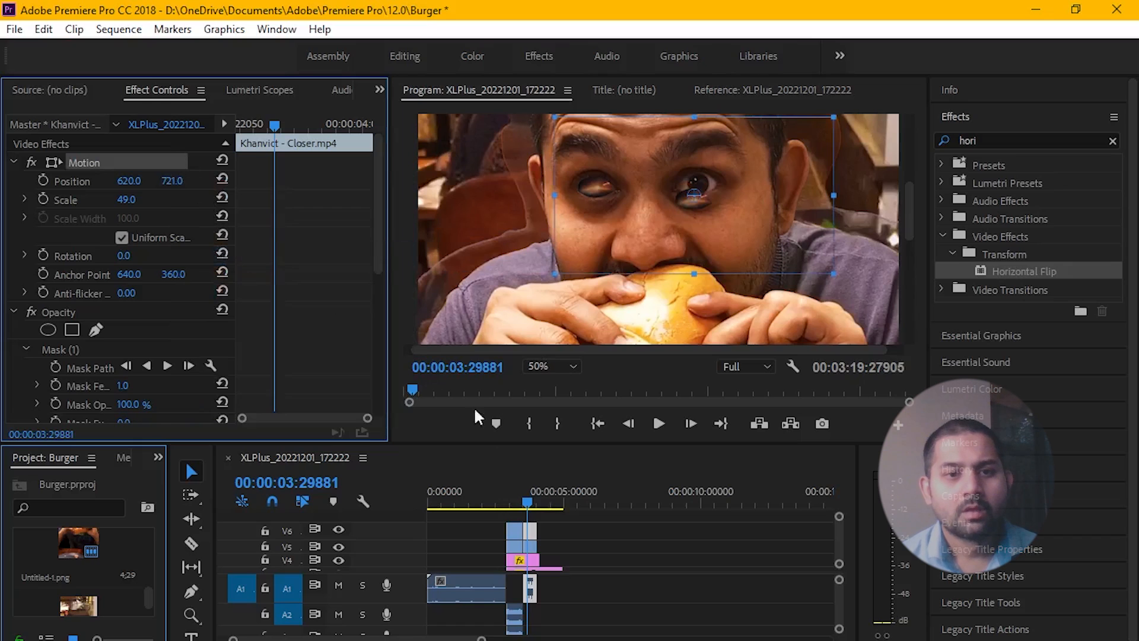
key("ctrl+shift+o")
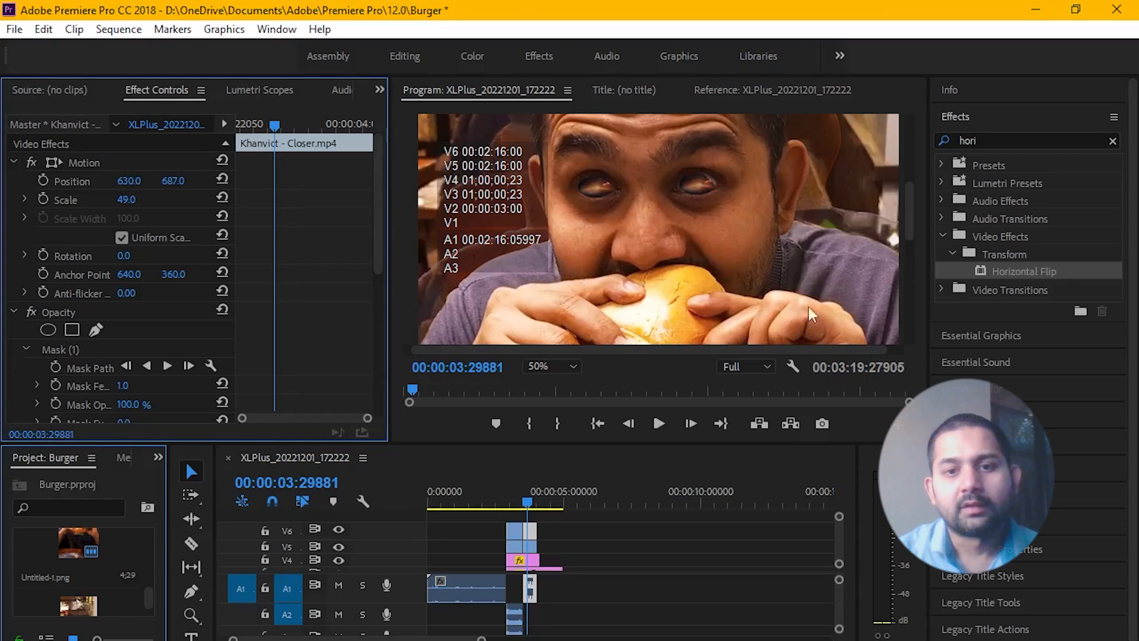
- Select Mask (1) at 400% zoom and drag its points to hug the eye's contour
left_click(1018, 275)
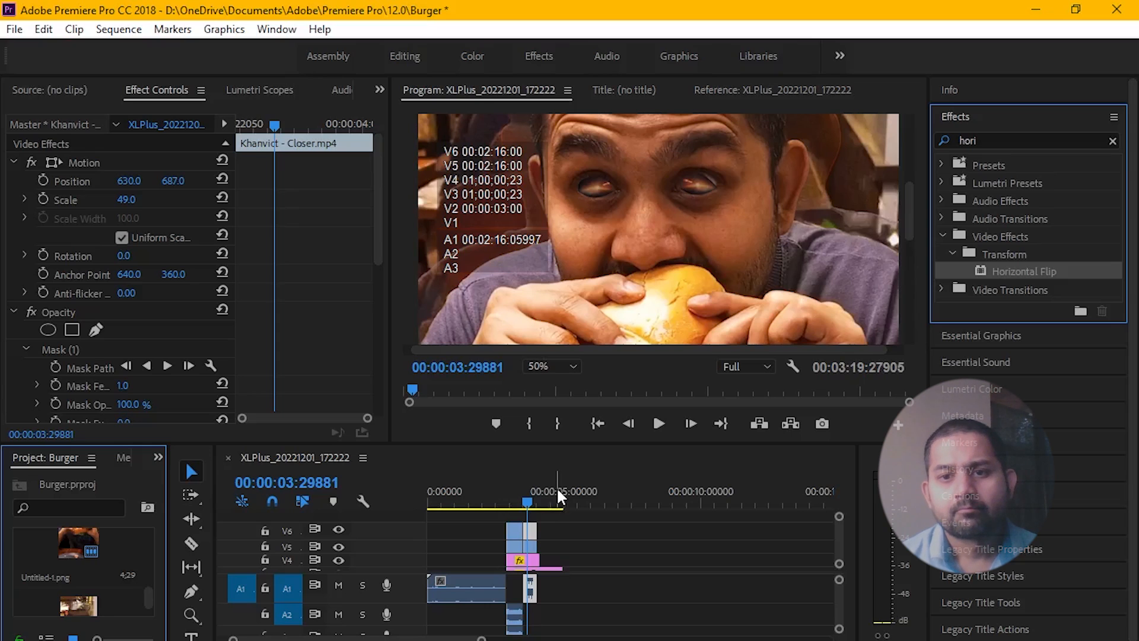
left_click(60, 348)
scroll(659, 232, "up", 5)
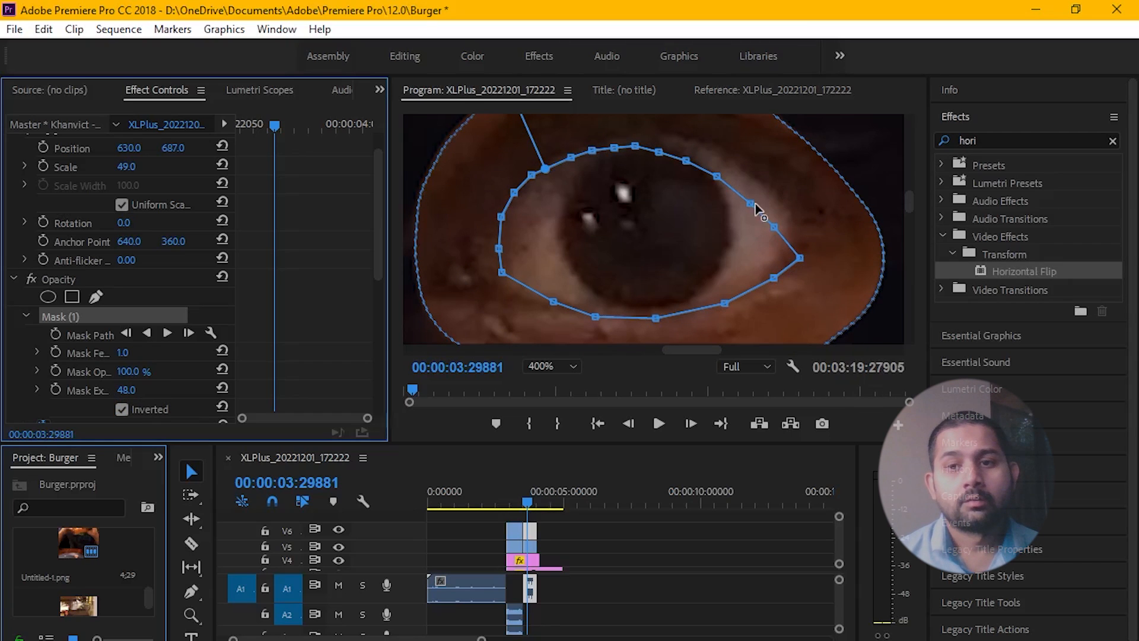
mouse_move(718, 177)
left_mouse_down()
mouse_move(721, 161)
mouse_move(657, 138)
left_mouse_up()
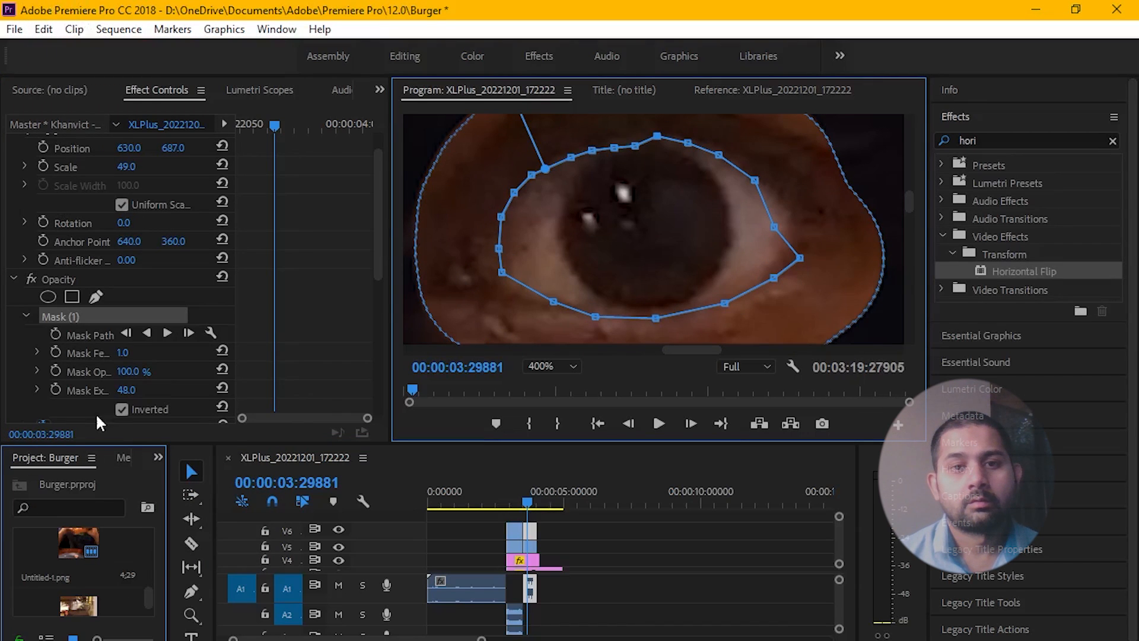
left_click_drag(588, 150, 584, 145)
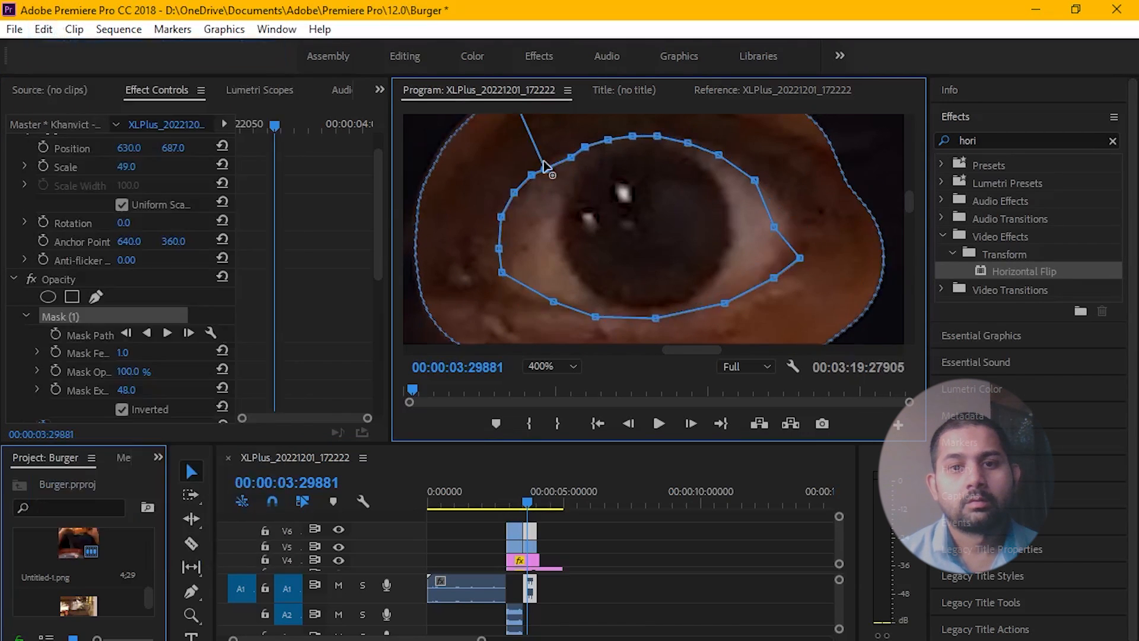
left_click_drag(785, 236, 778, 203)
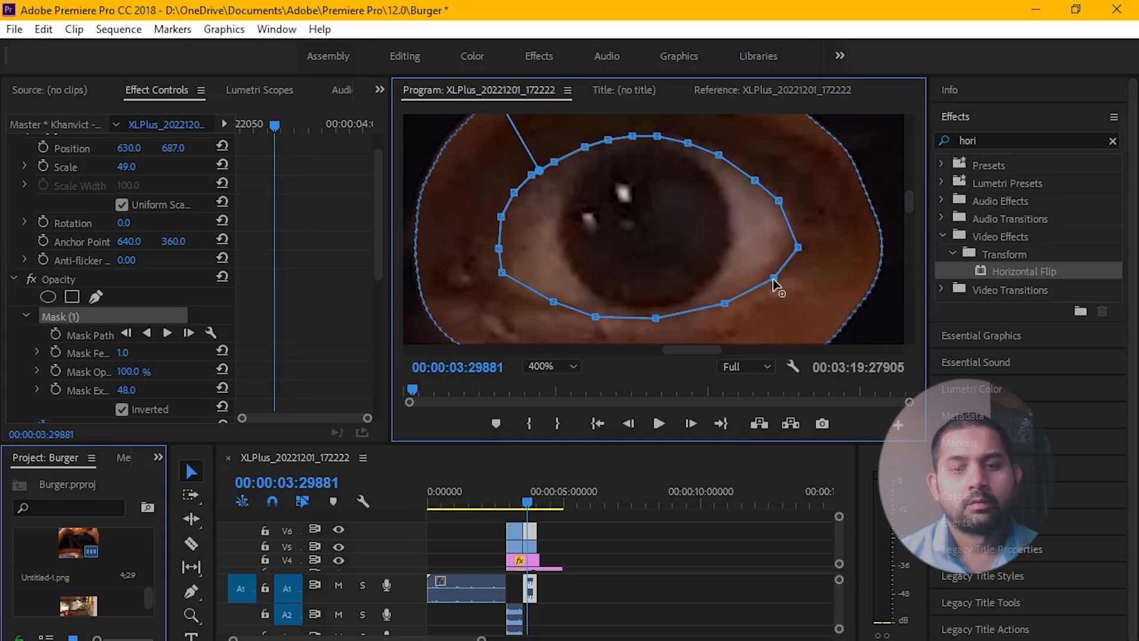
left_click_drag(500, 255, 475, 252)
left_click_drag(552, 300, 534, 301)
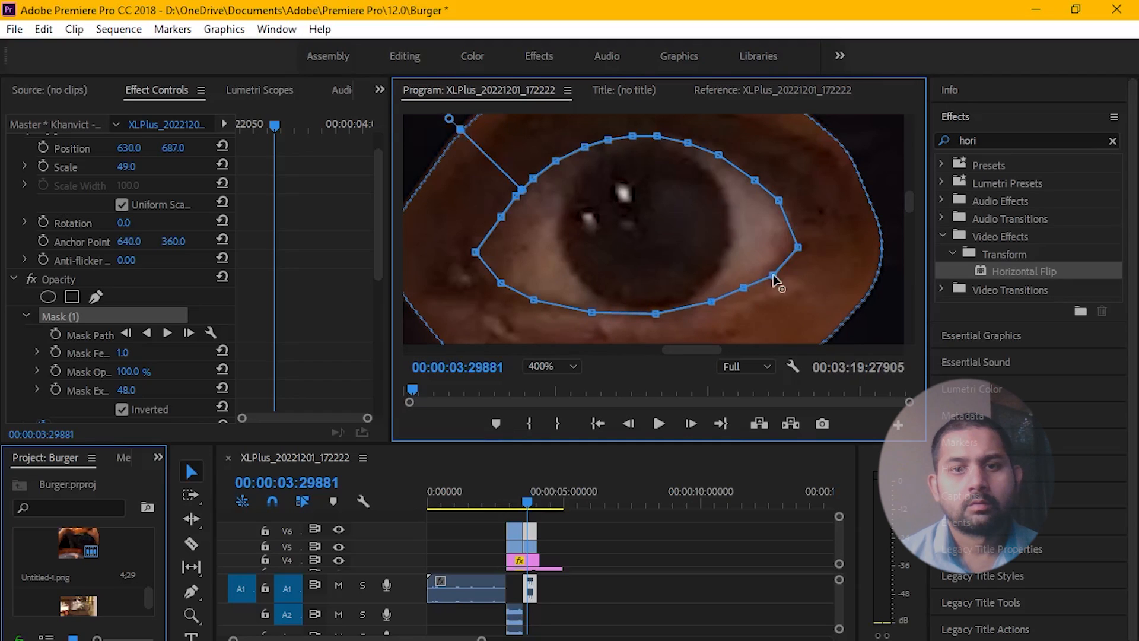
left_click_drag(772, 272, 774, 267)
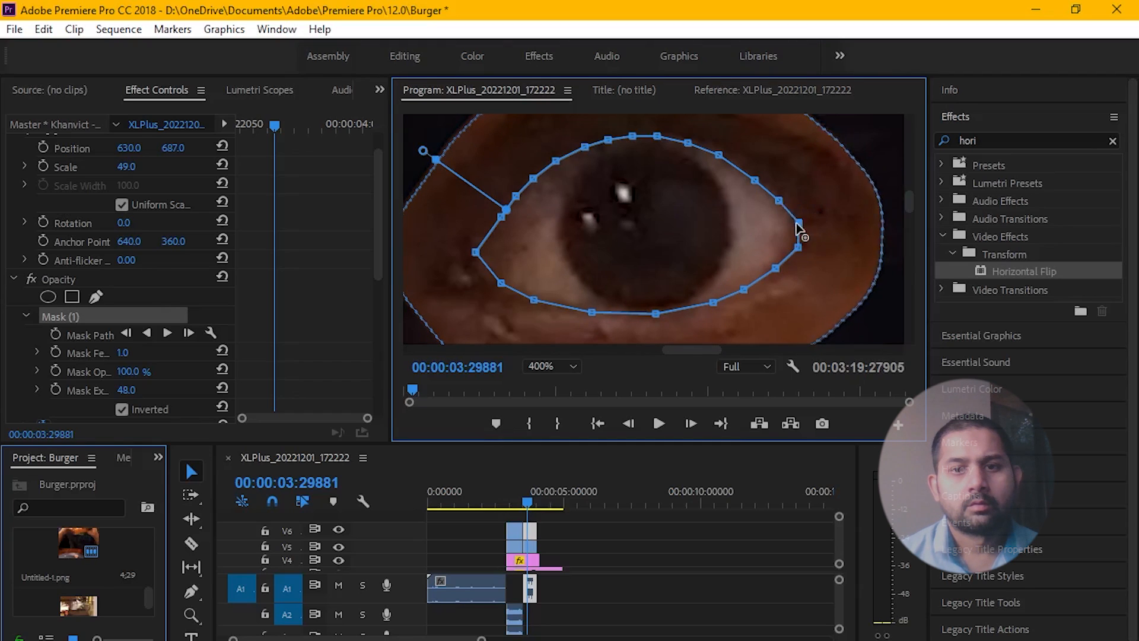
left_click_drag(487, 266, 503, 290)
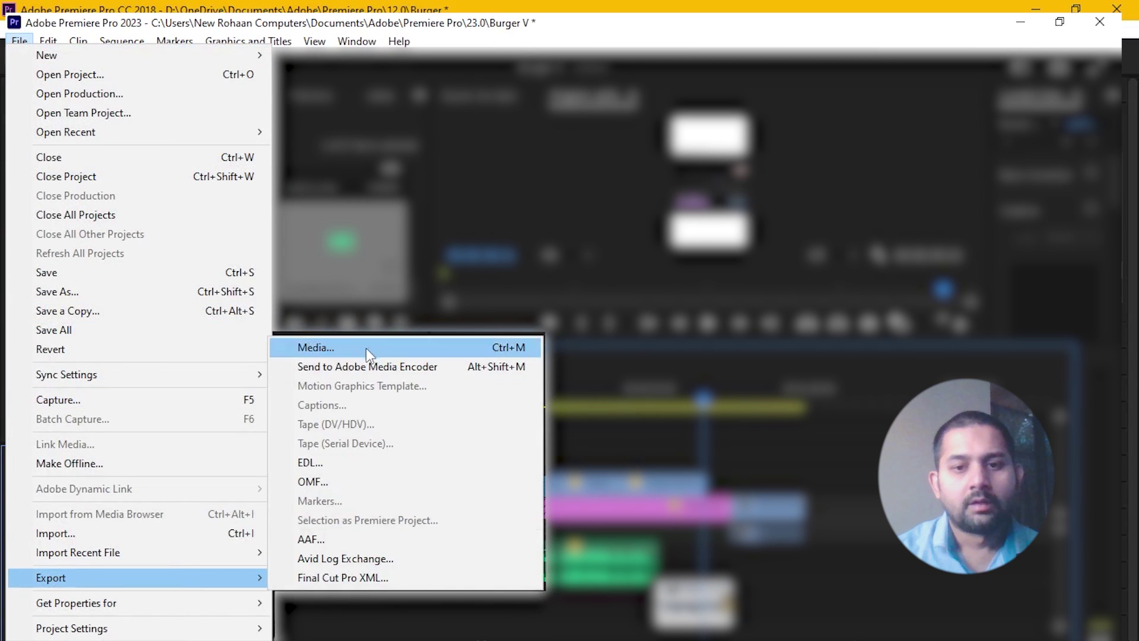
- Bring up Export Media and choose the Custom (H.264 - split1) preset
left_click(368, 353)
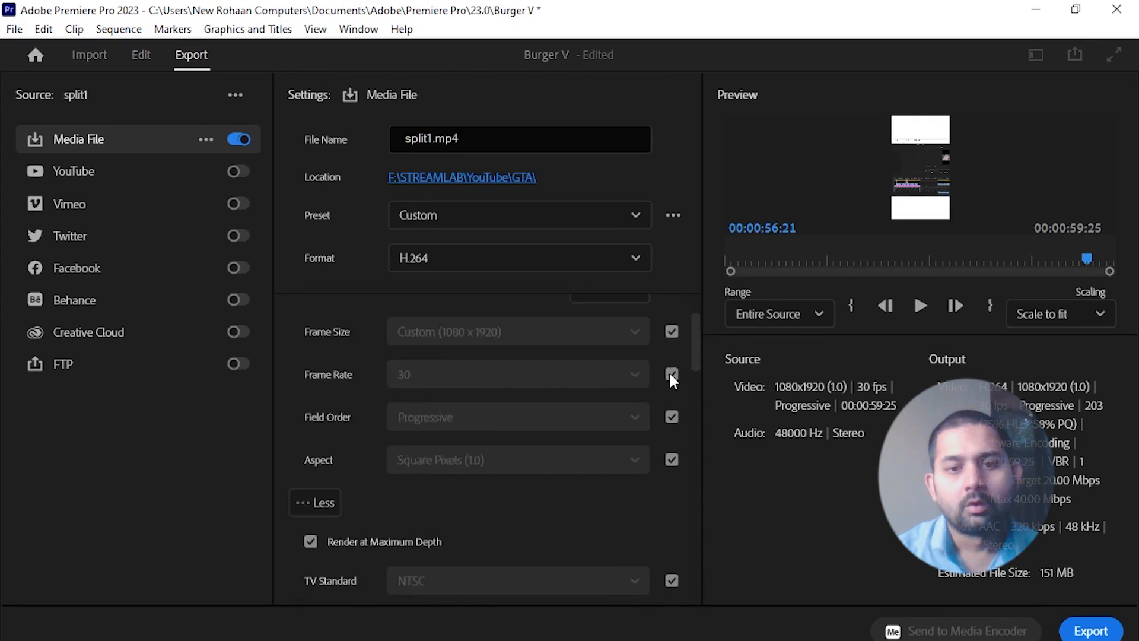
scroll(665, 375, "down", 3)
left_click(516, 215)
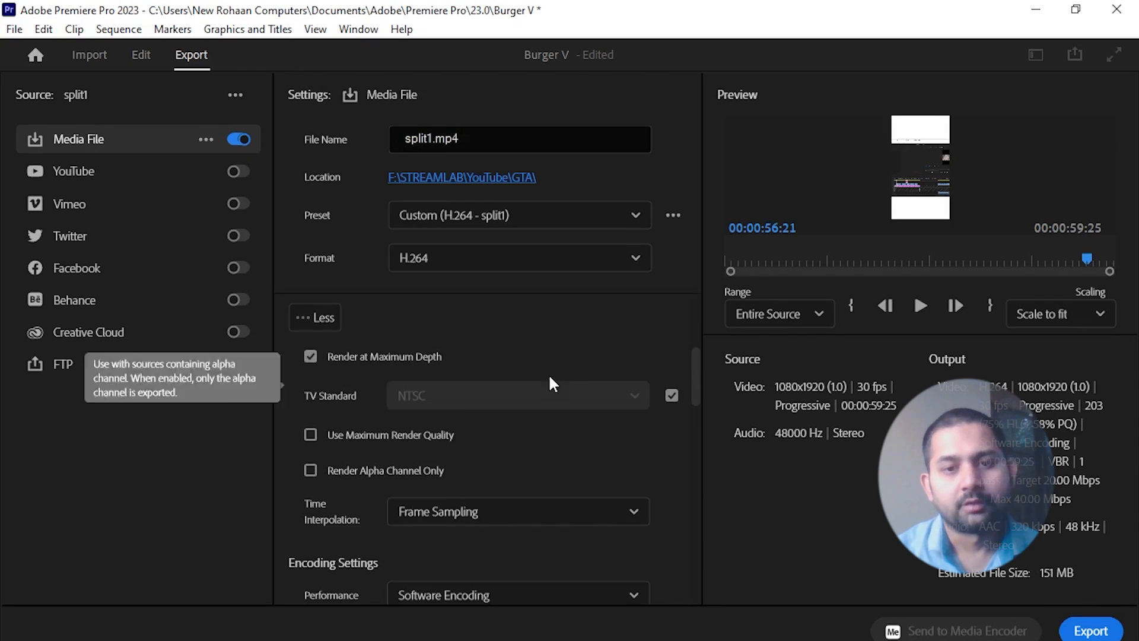